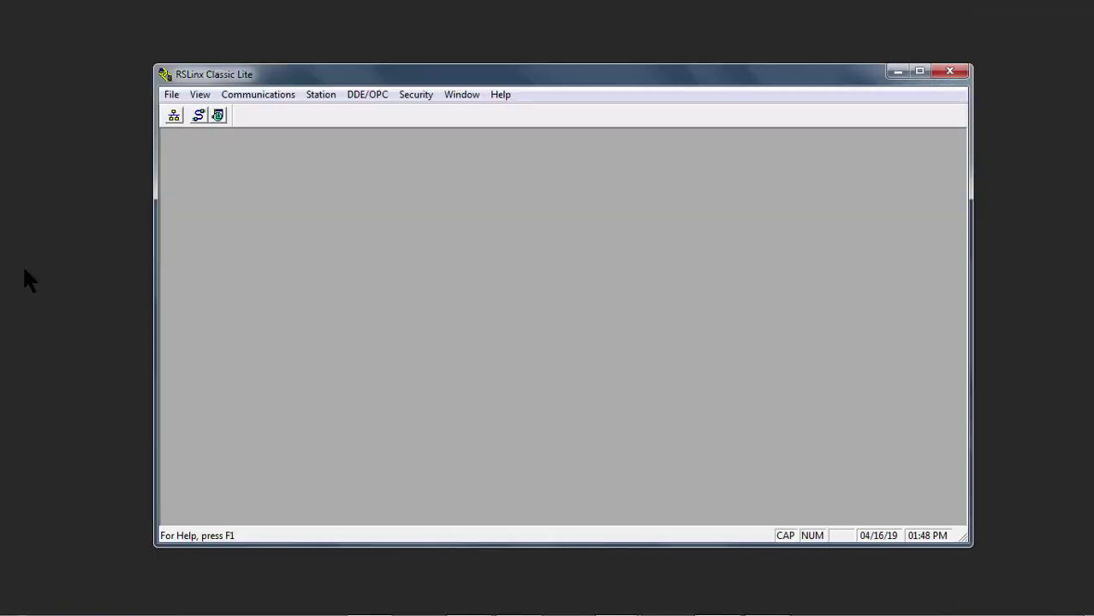
- Open the RSWho browser showing the workstation and its Linx Gateways, Ethernet network
{"action": "left_click", "coordinate": [175, 111]}
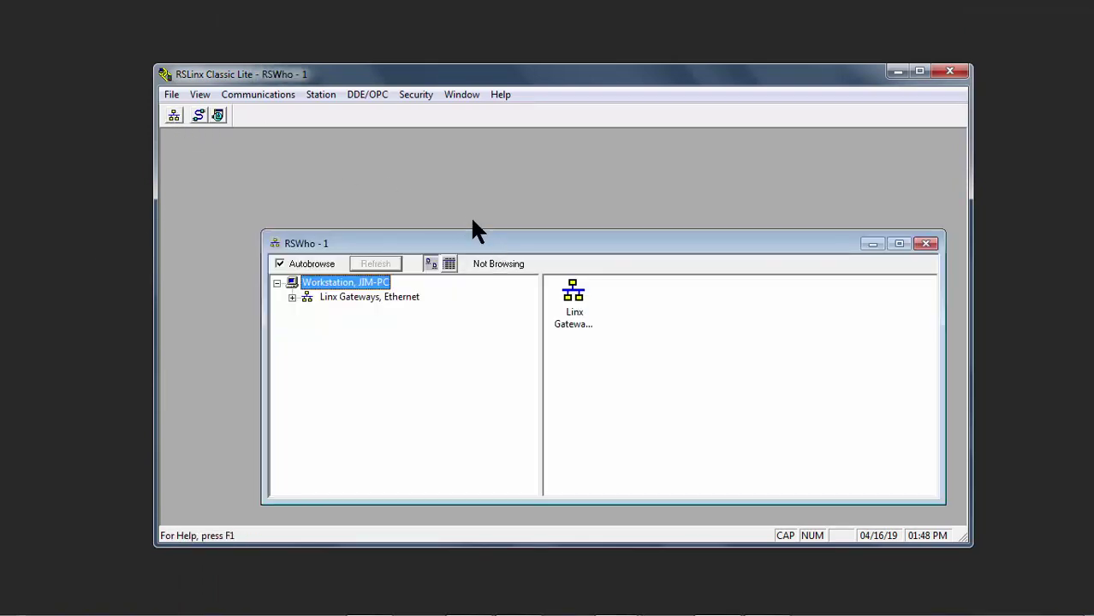
- Add a new RS-232 DF1 devices driver and name it RS232
{"action": "left_click", "coordinate": [198, 114]}
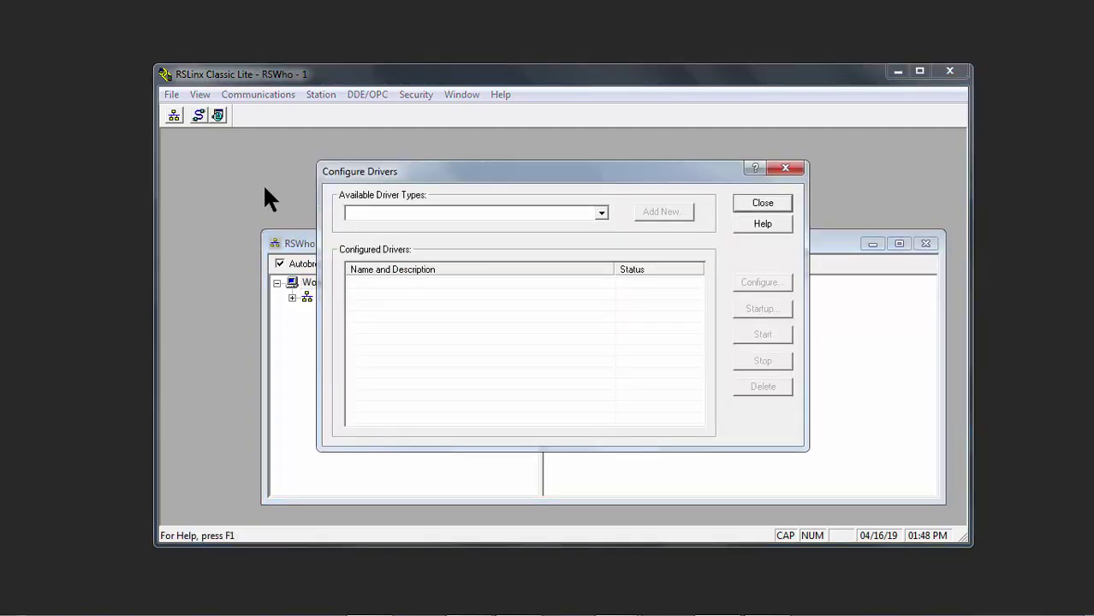
{"action": "left_click", "coordinate": [601, 213]}
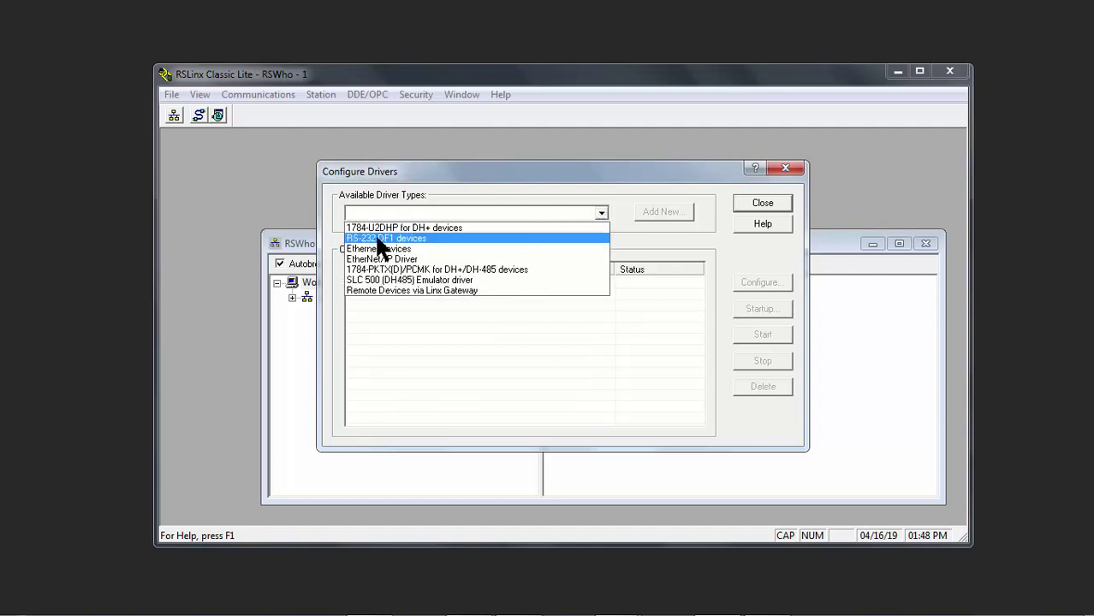
{"action": "left_click", "coordinate": [377, 239]}
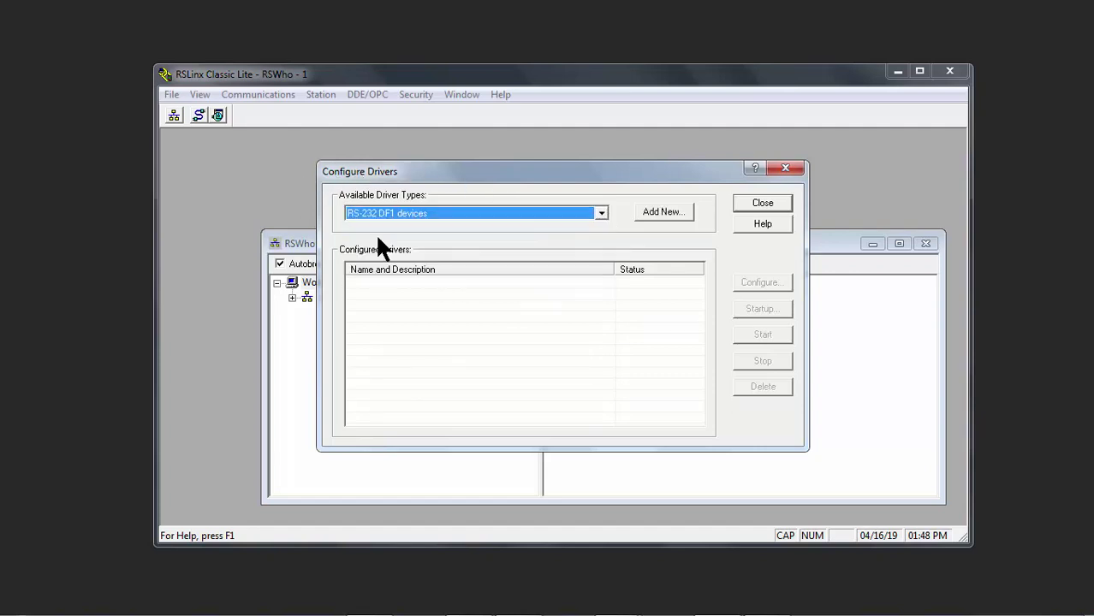
{"action": "left_click", "coordinate": [664, 213]}
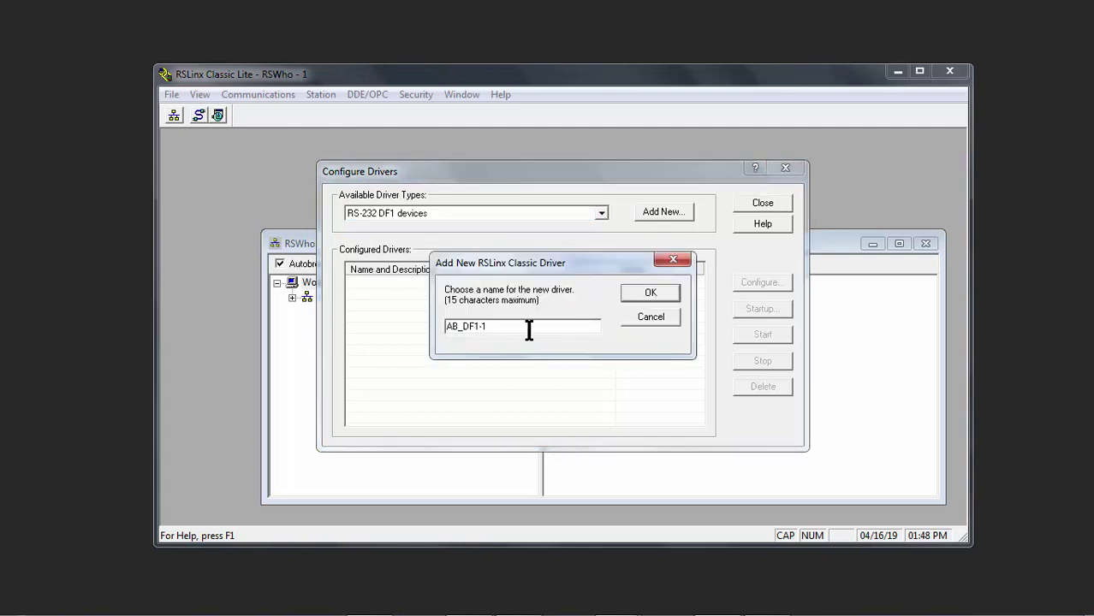
{"action": "left_click_drag", "start_coordinate": [530, 332], "coordinate": [248, 353]}
{"action": "type", "text": "RS232"}
- Set the RS232 driver to COM5, auto-configure it, and save it so it runs
{"action": "left_click", "coordinate": [637, 294]}
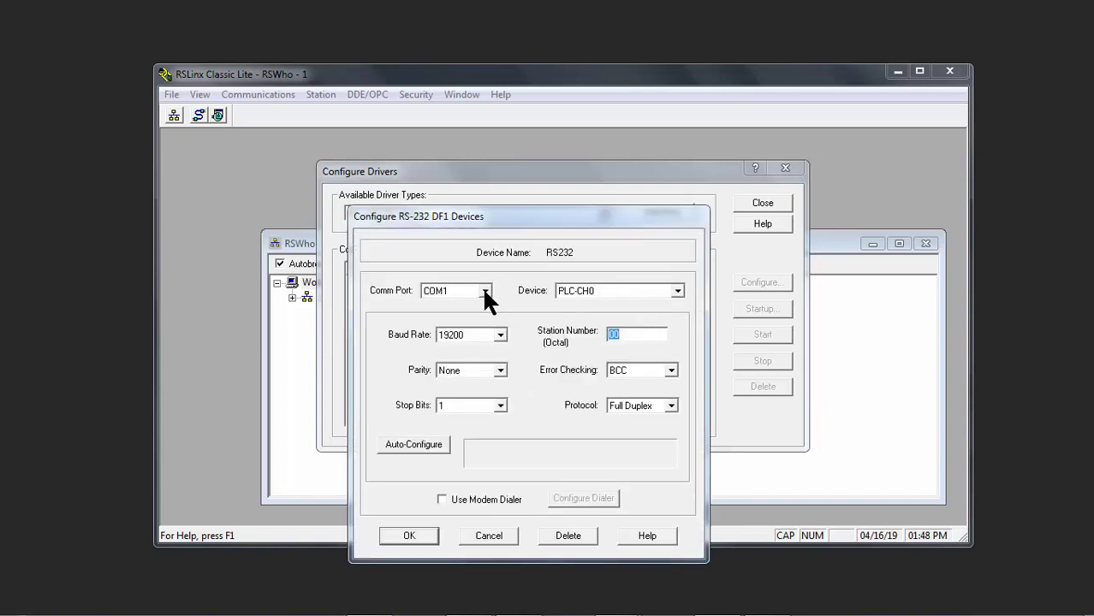
{"action": "left_click", "coordinate": [485, 293]}
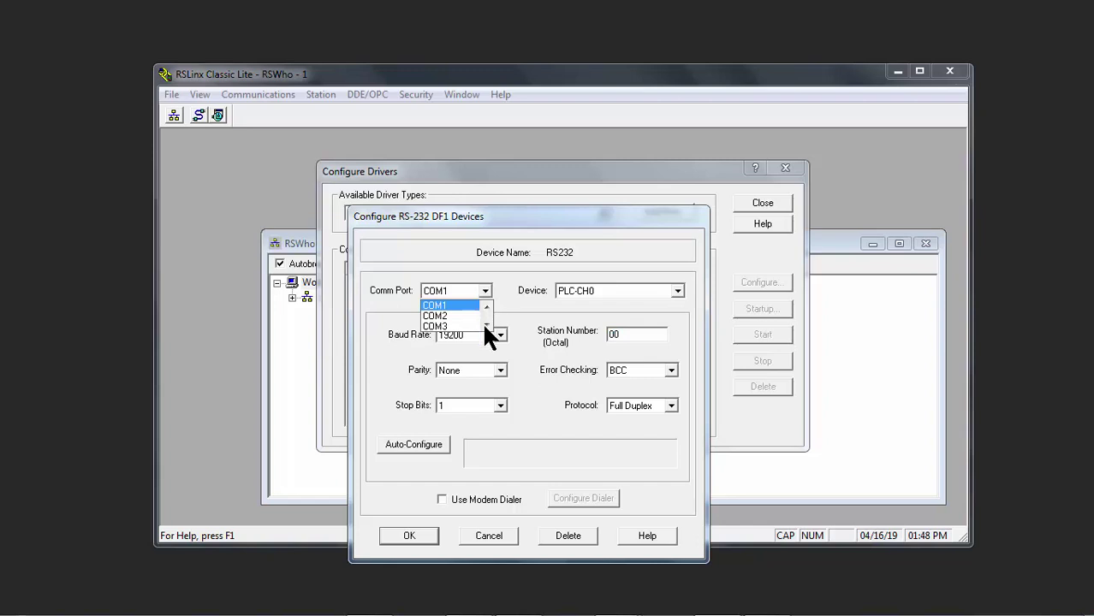
{"action": "left_click", "coordinate": [485, 323]}
{"action": "left_click", "coordinate": [485, 324]}
{"action": "left_click", "coordinate": [450, 326]}
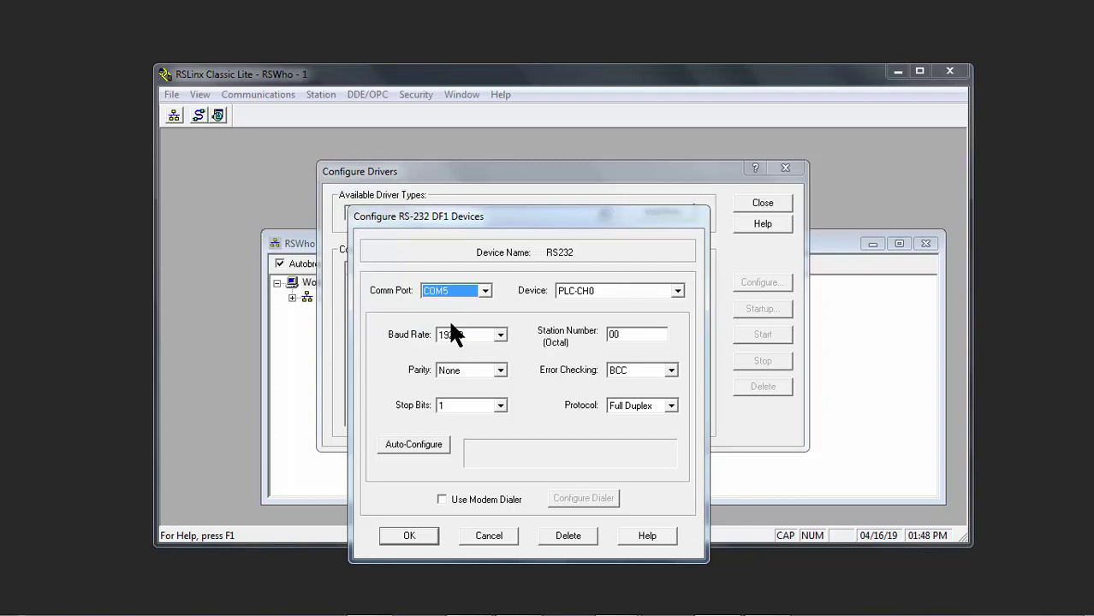
{"action": "left_click", "coordinate": [420, 446]}
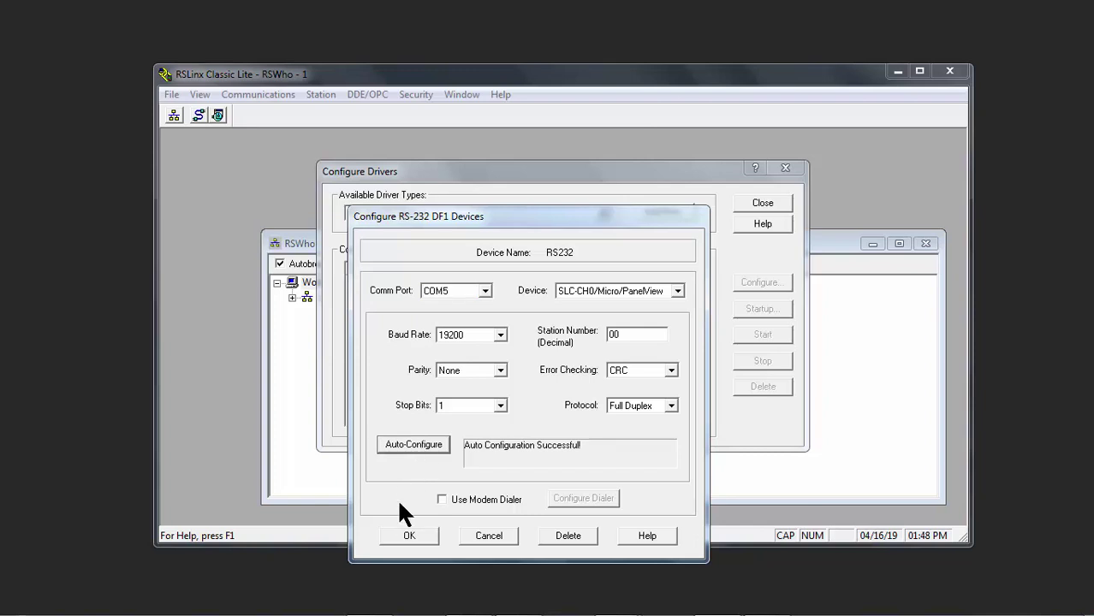
{"action": "left_click", "coordinate": [400, 537]}
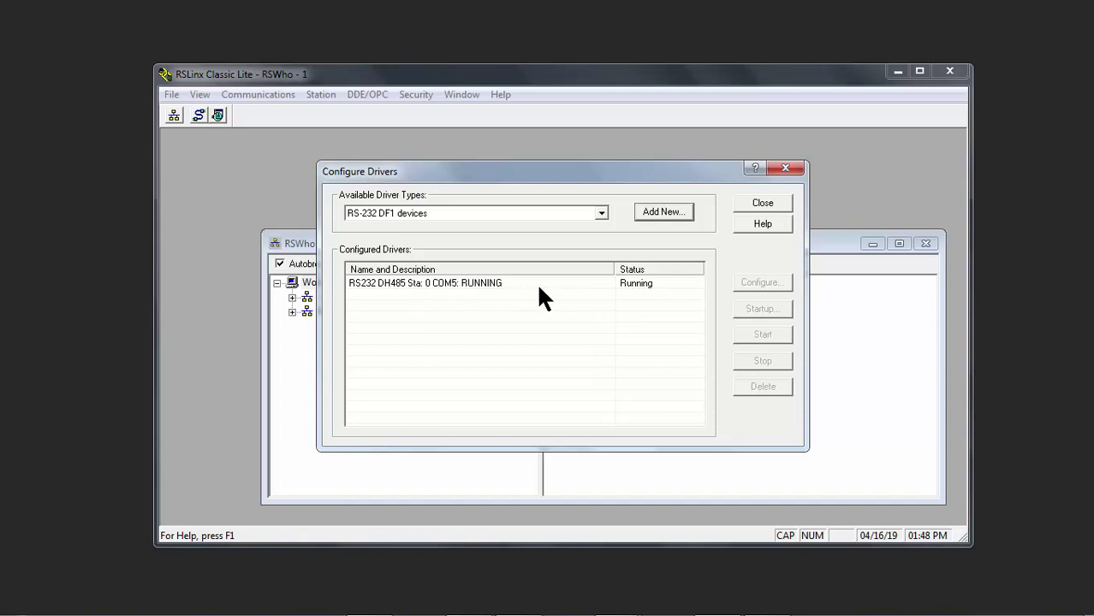
- Close Configure Drivers so RSWho lists the new RS232, DH-485 network
{"action": "left_click", "coordinate": [763, 205]}
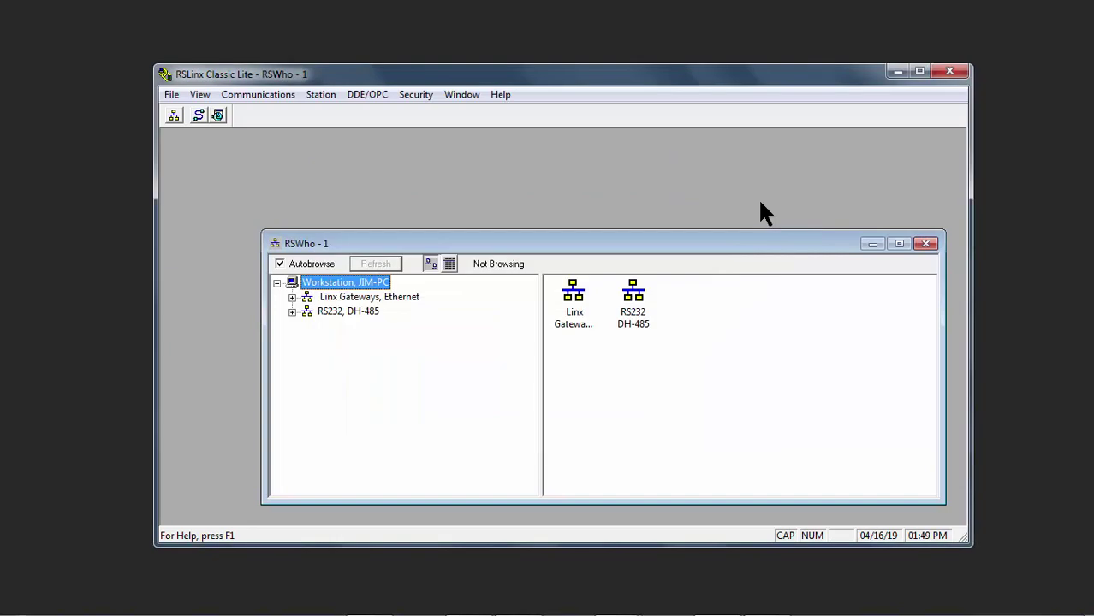
- Browse RS232, DH-485 and select the MicroLogix 1100 at node 01, 1100_ETH
{"action": "left_click", "coordinate": [304, 313]}
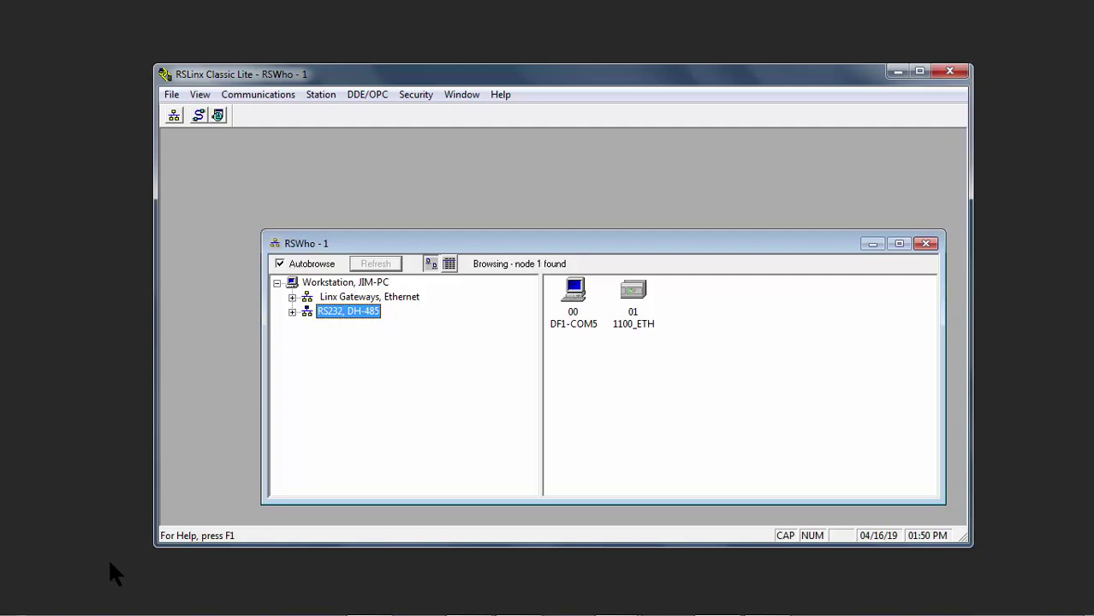
{"action": "left_click", "coordinate": [638, 294]}
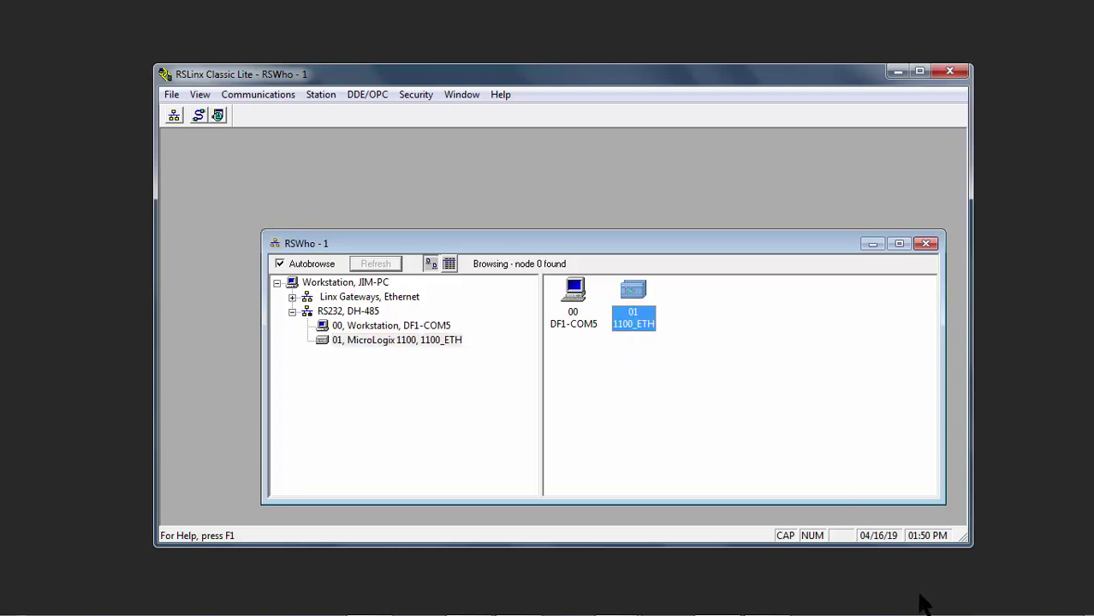
{"action": "mouse_move", "coordinate": [869, 613]}
{"action": "mouse_move", "coordinate": [768, 605]}
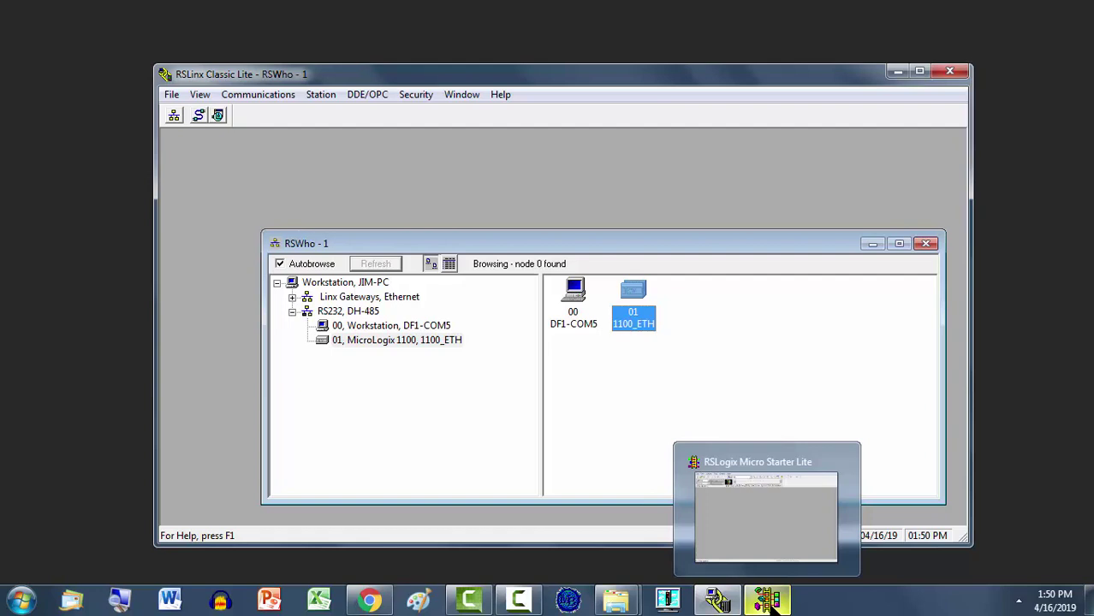
- Switch to RSLogix Micro Starter Lite and open Comms > System Comms
{"action": "left_click", "coordinate": [768, 605]}
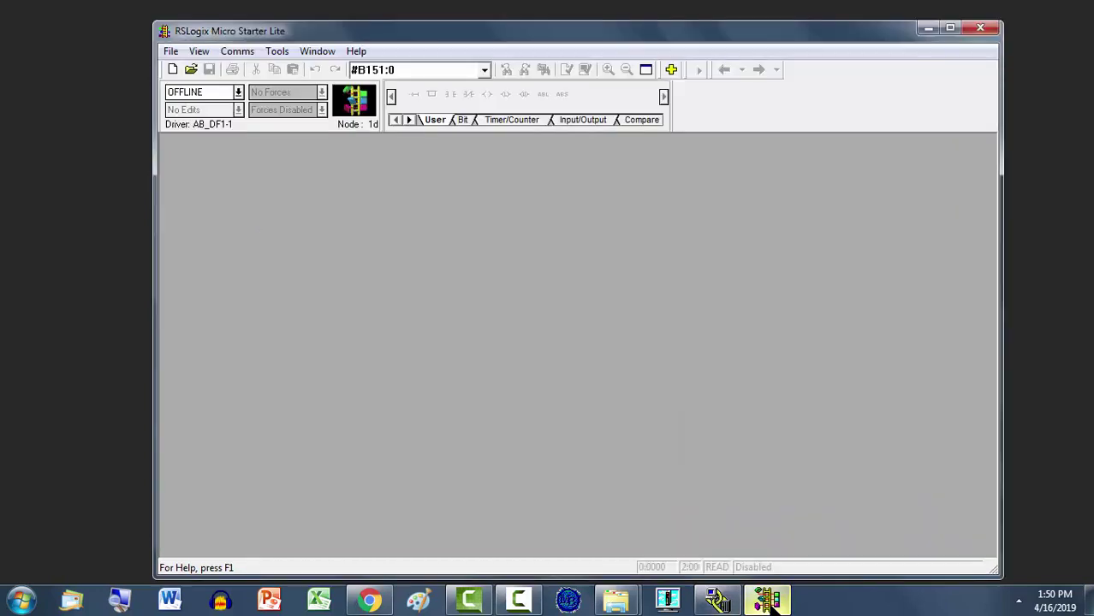
{"action": "left_click", "coordinate": [242, 51]}
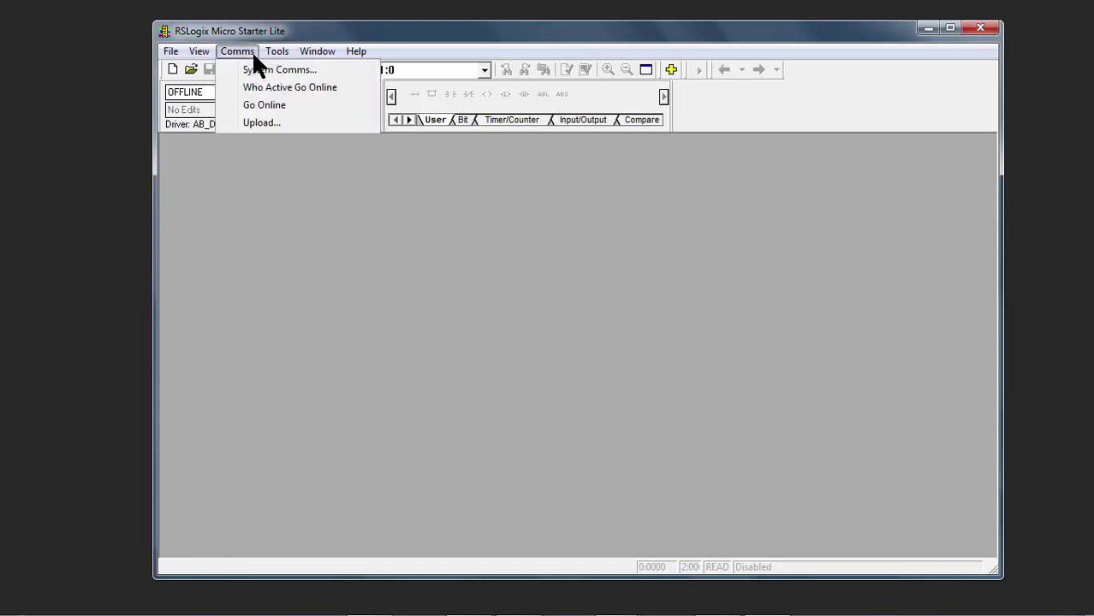
{"action": "left_click", "coordinate": [255, 71]}
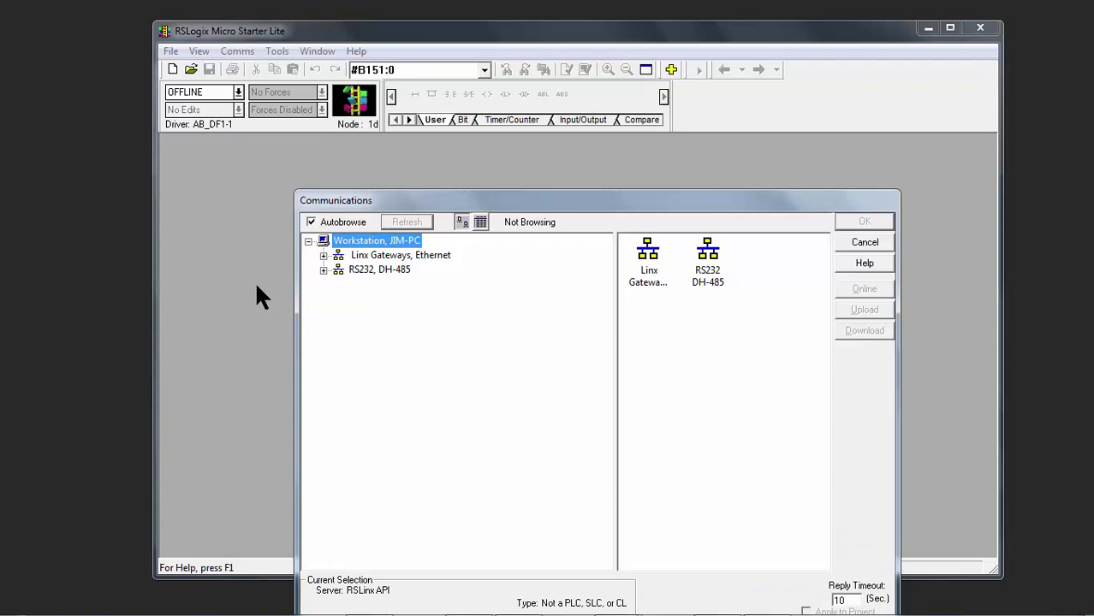
- Expand RS232, DH-485, select 01 1100_ETH, and upload its program
{"action": "left_click", "coordinate": [331, 271]}
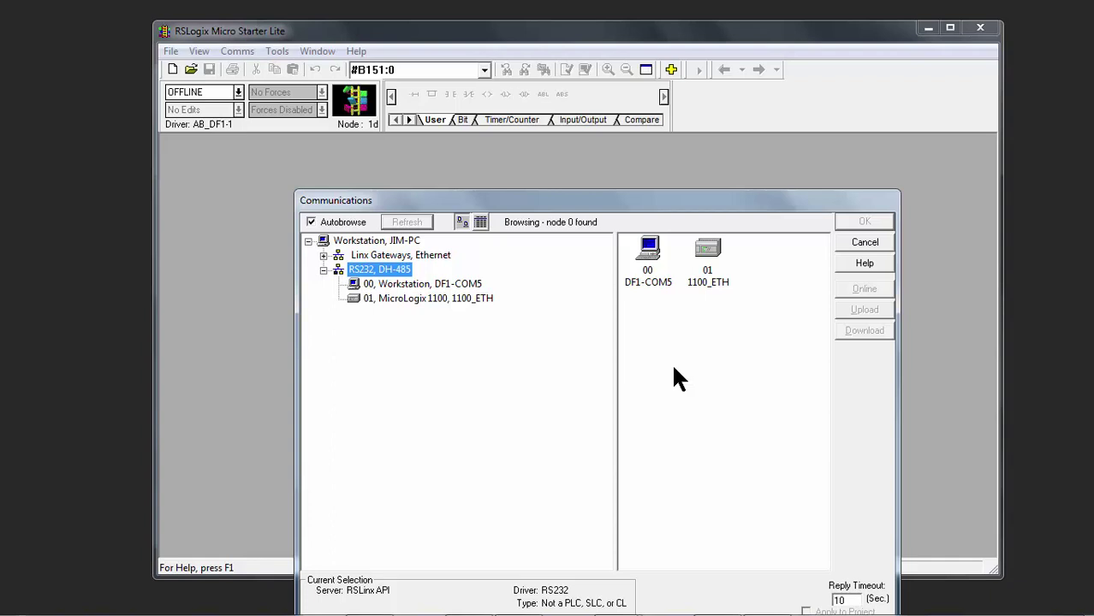
{"action": "left_click", "coordinate": [703, 257]}
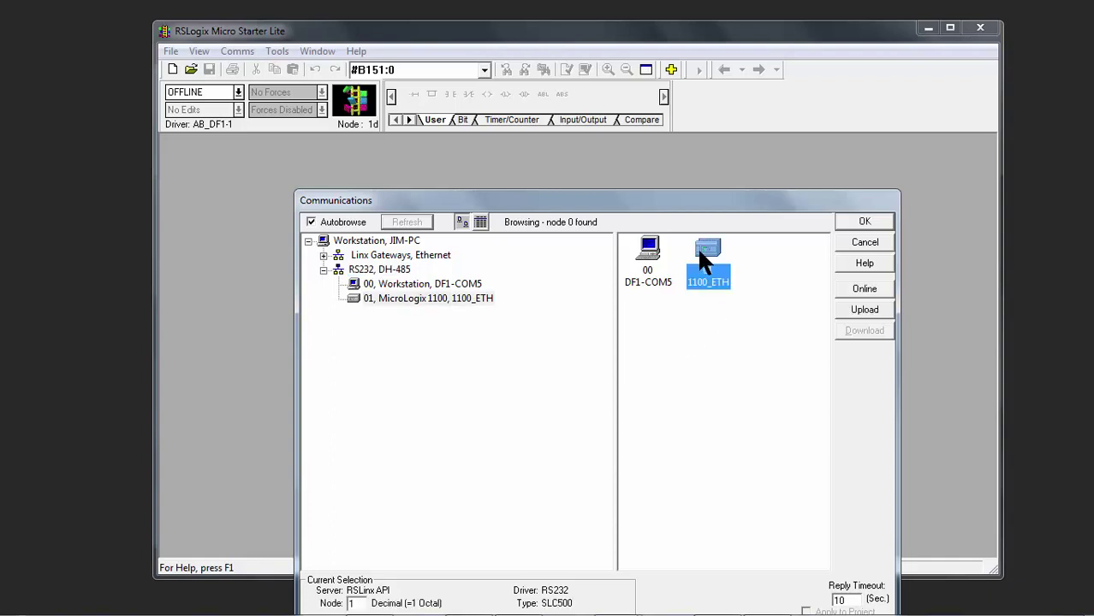
{"action": "left_click", "coordinate": [865, 310]}
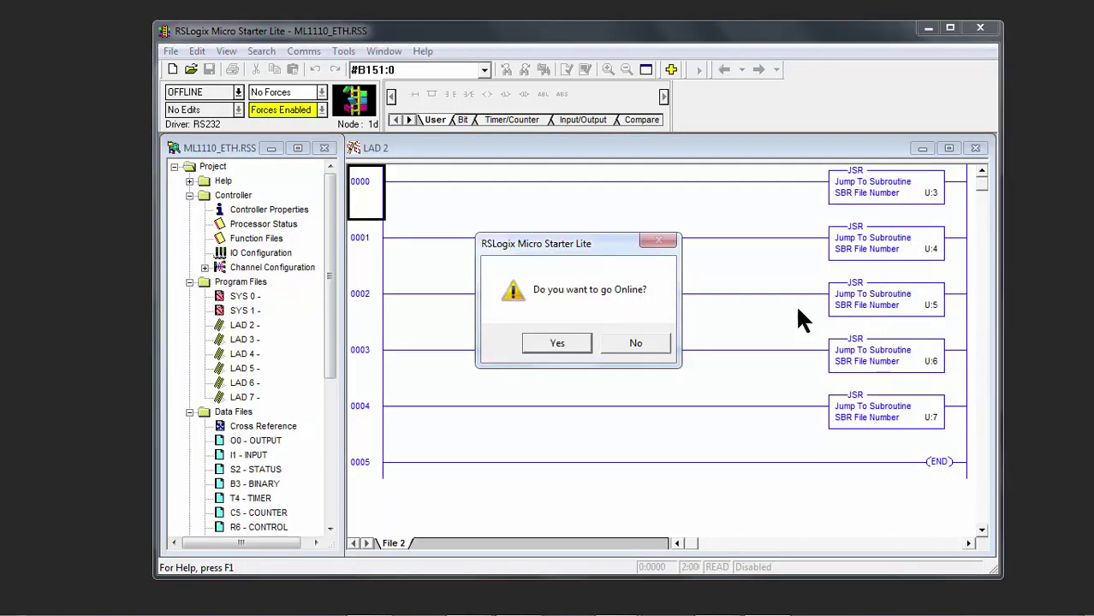
- Accept the go-online prompt so the MicroLogix 1100 shows REMOTE RUN
{"action": "left_click", "coordinate": [559, 343]}
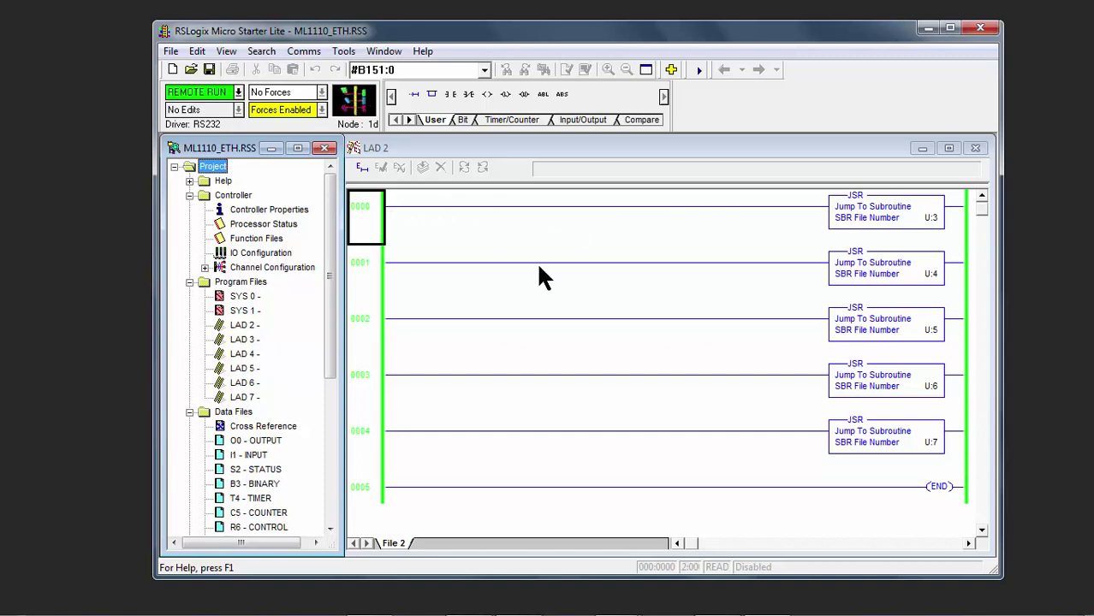
- Open Channel Configuration and view Channel 0's DF1 Full Duplex, 19200 baud settings
{"action": "double_click", "coordinate": [265, 267]}
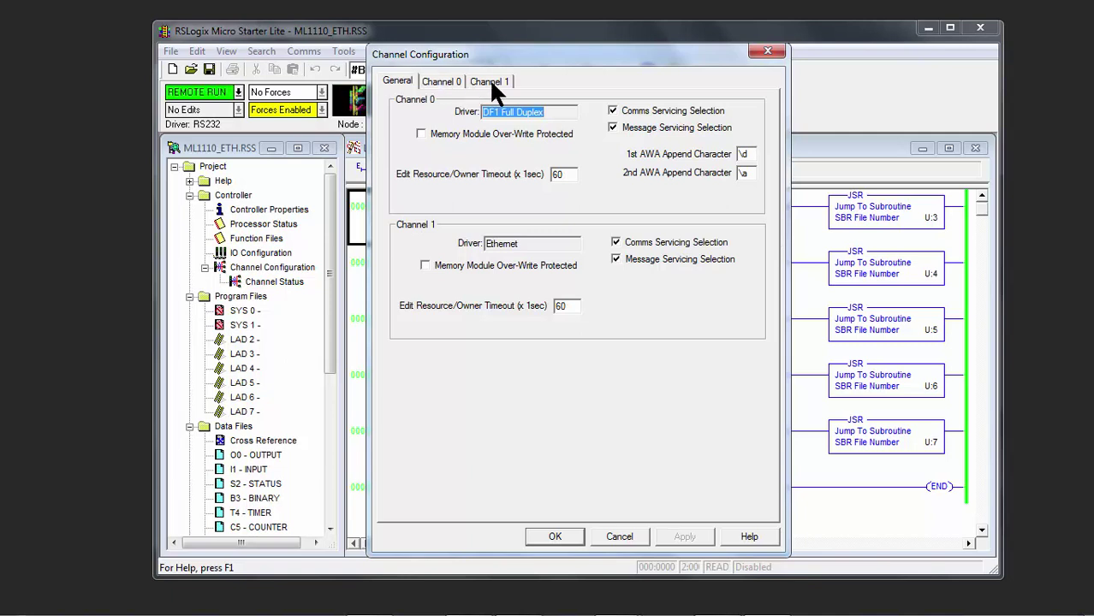
{"action": "left_click", "coordinate": [444, 82]}
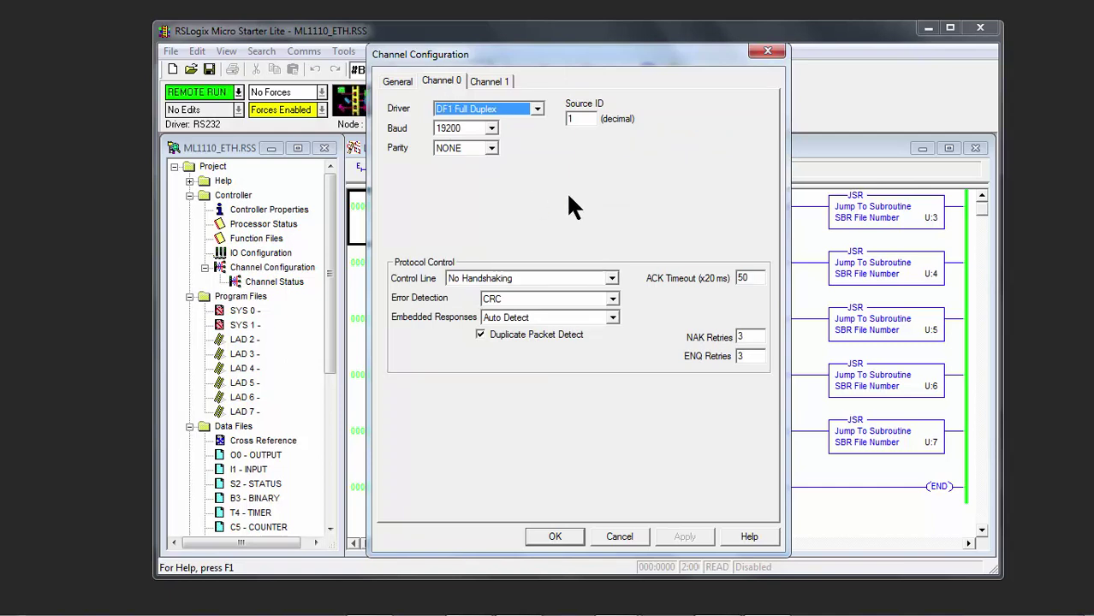
- Show the Channel 1 Ethernet settings and uncheck BOOTP Enable
{"action": "left_click", "coordinate": [494, 81]}
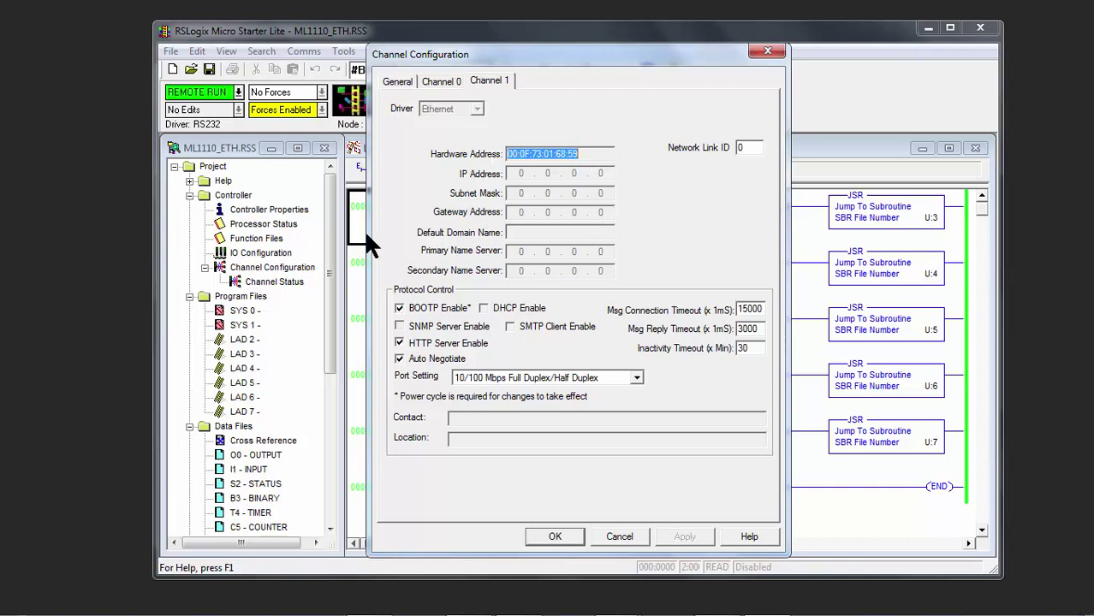
{"action": "left_click", "coordinate": [399, 308]}
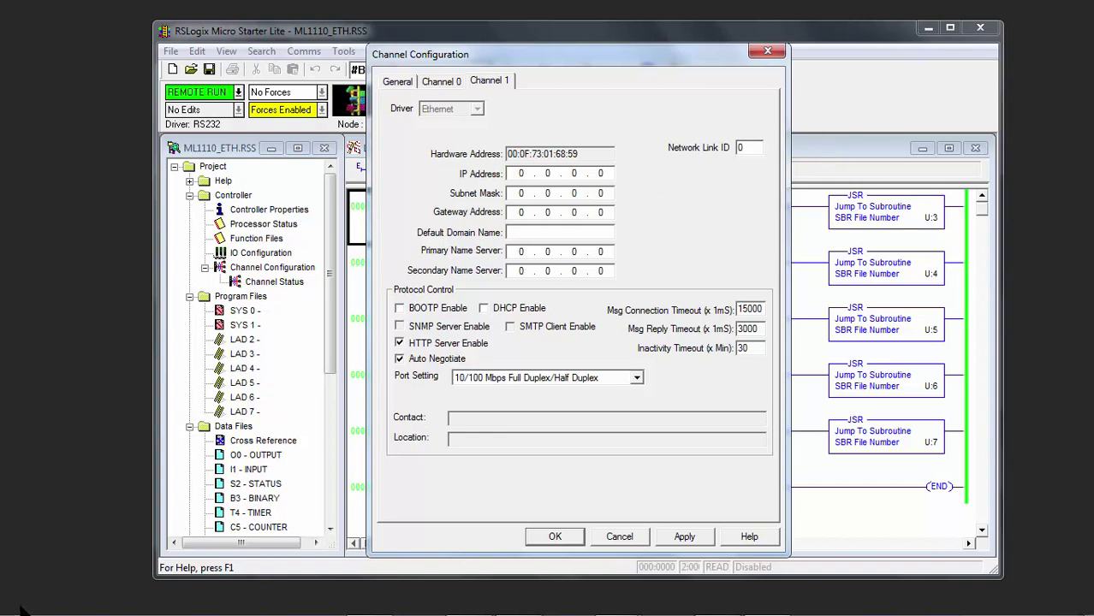
{"action": "mouse_move", "coordinate": [27, 609]}
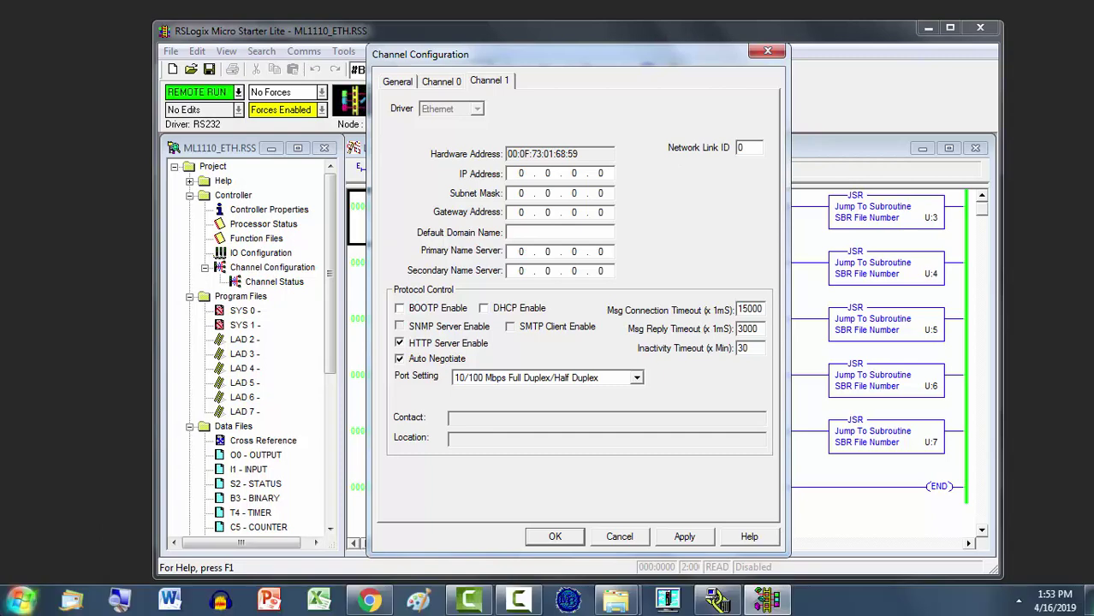
- Launch Command Prompt by searching 'CMD' from the Windows Start menu
{"action": "left_click", "coordinate": [33, 602]}
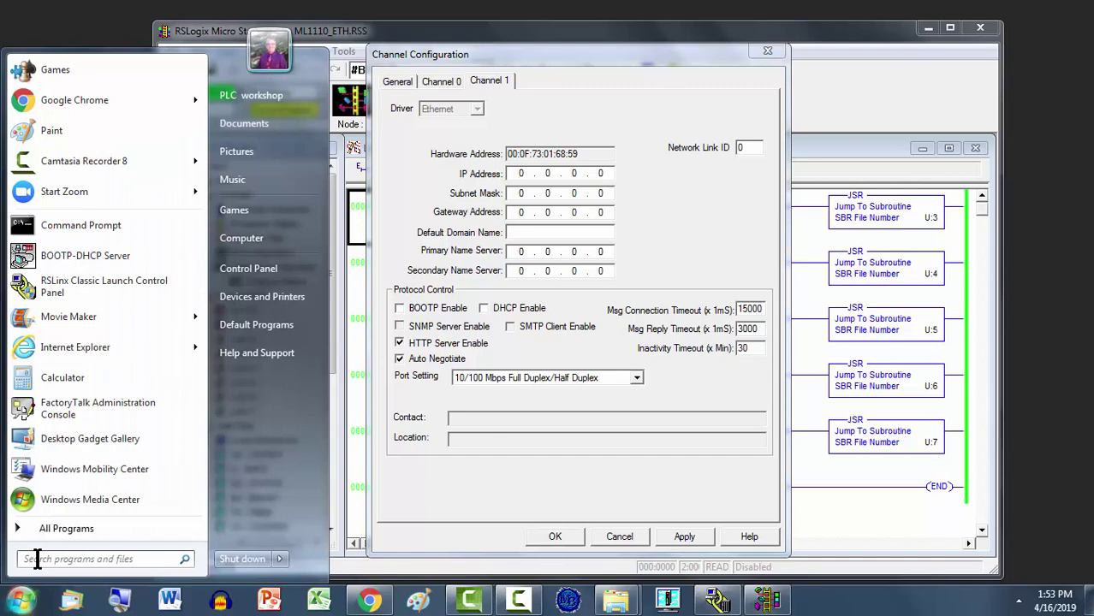
{"action": "left_click", "coordinate": [37, 559]}
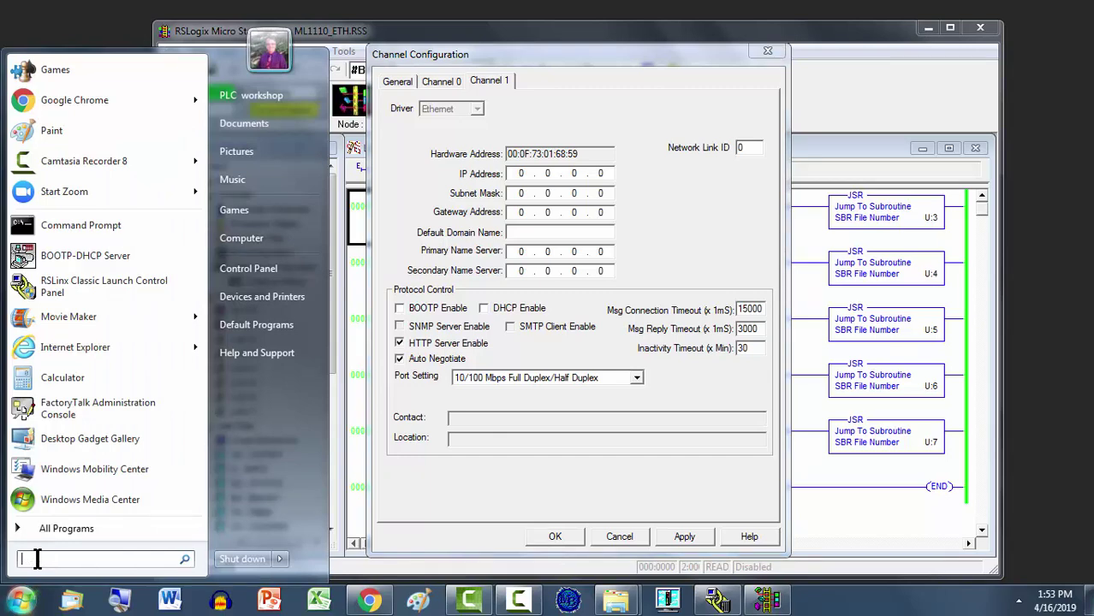
{"action": "type", "text": "CMD"}
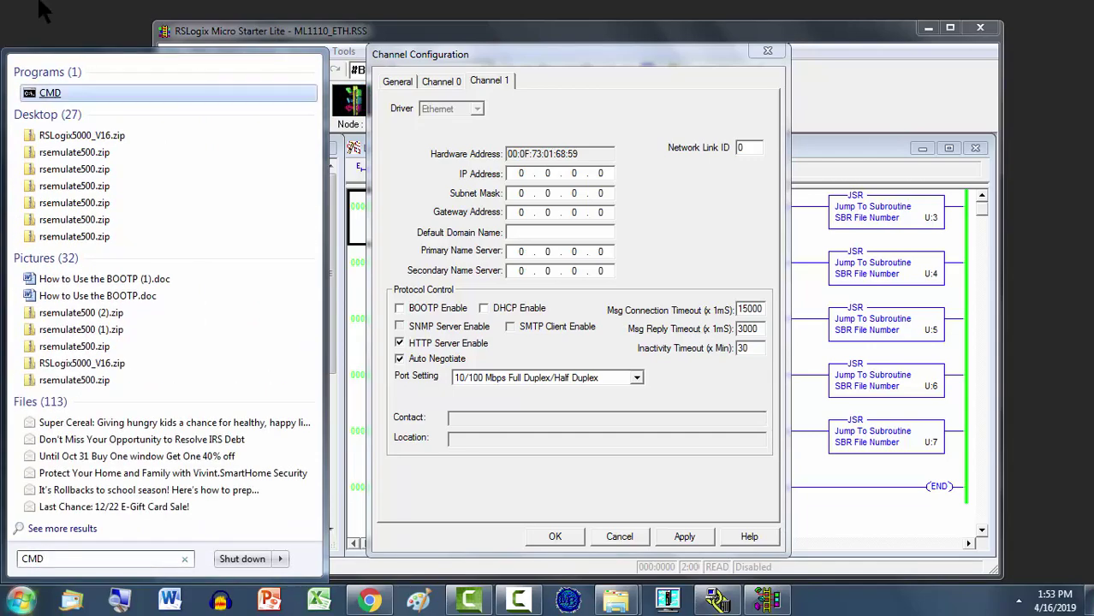
{"action": "key", "text": "Return"}
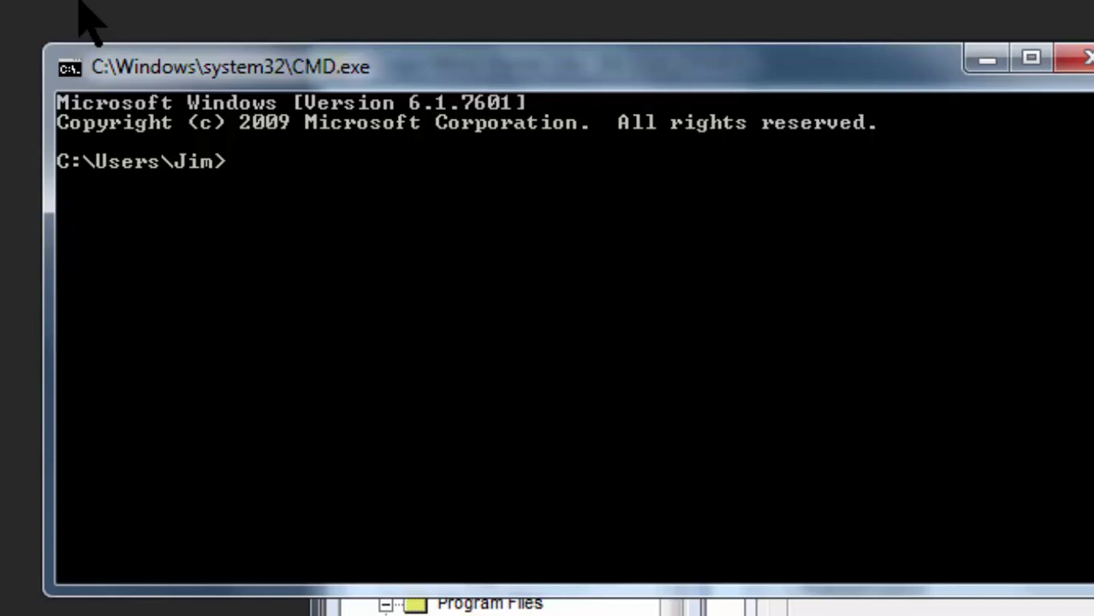
- Run IPCONFIG/ALL to reveal the Local Area Connection address 169.254.100.149, subnet 255.255.0.0
{"action": "type", "text": "IPCONFI"}
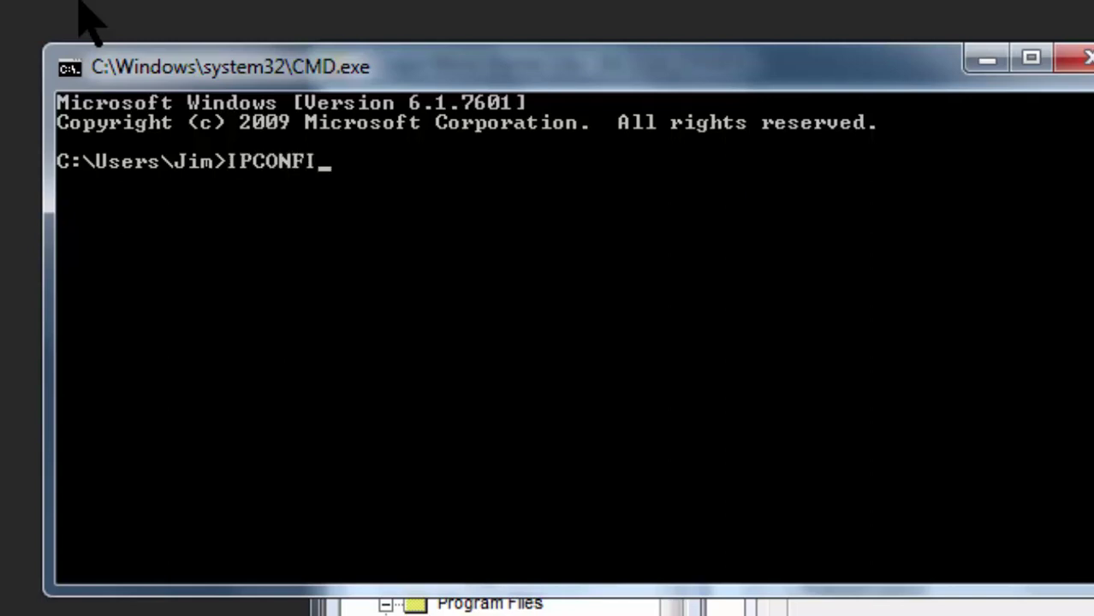
{"action": "type", "text": "G/ALL"}
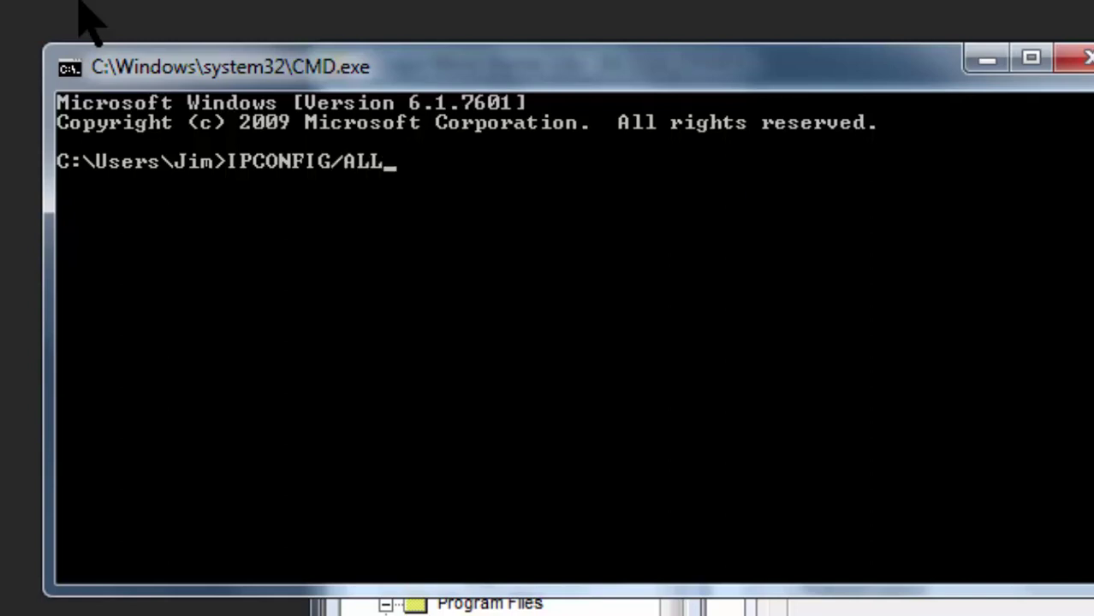
{"action": "key", "text": "Return"}
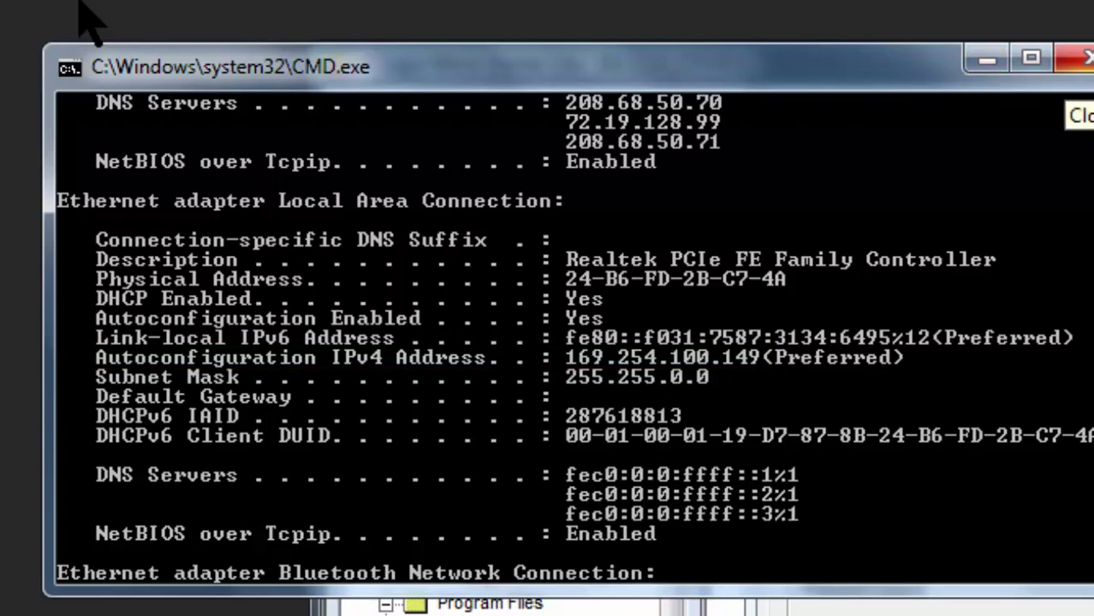
- Back in RSLogix, enter 169.254.100.145 as the Channel 1 IP address
{"action": "left_click", "coordinate": [1084, 58]}
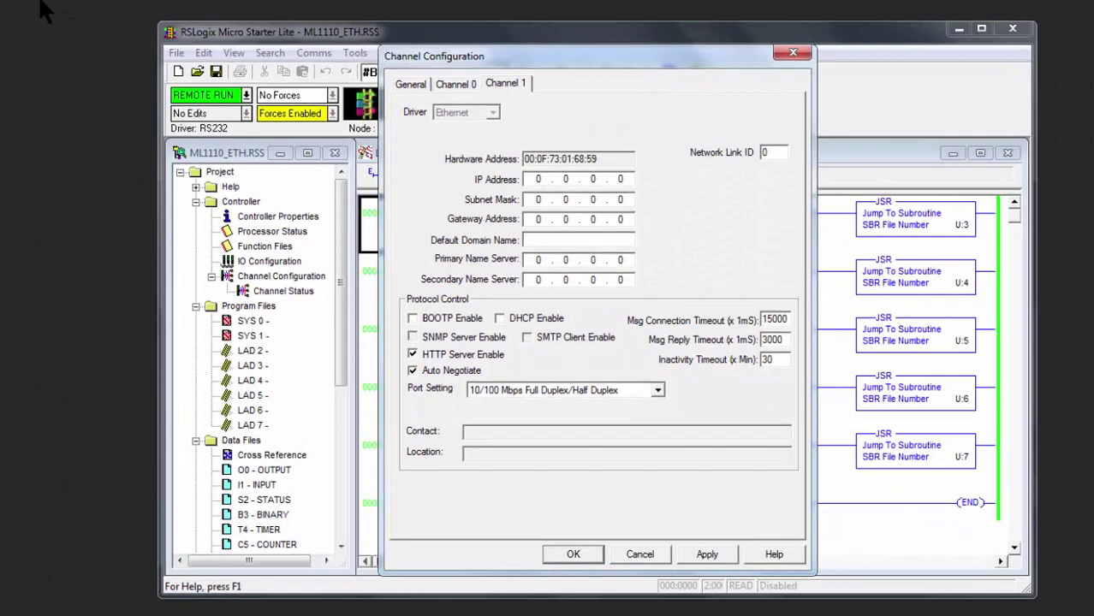
{"action": "type", "text": "169 . 254 . "}
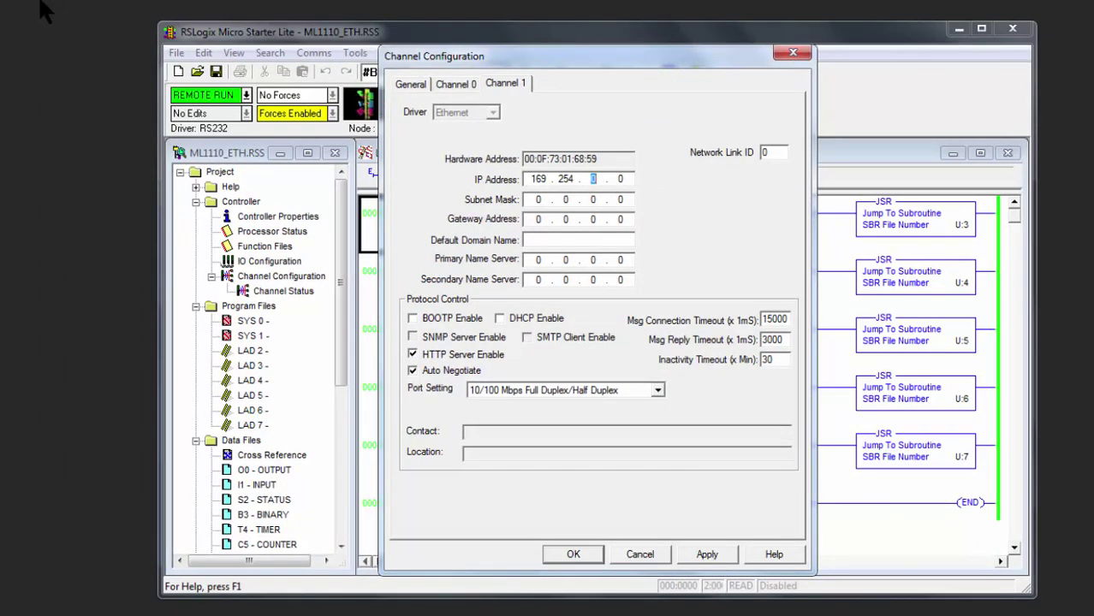
{"action": "type", "text": "100 . 149"}
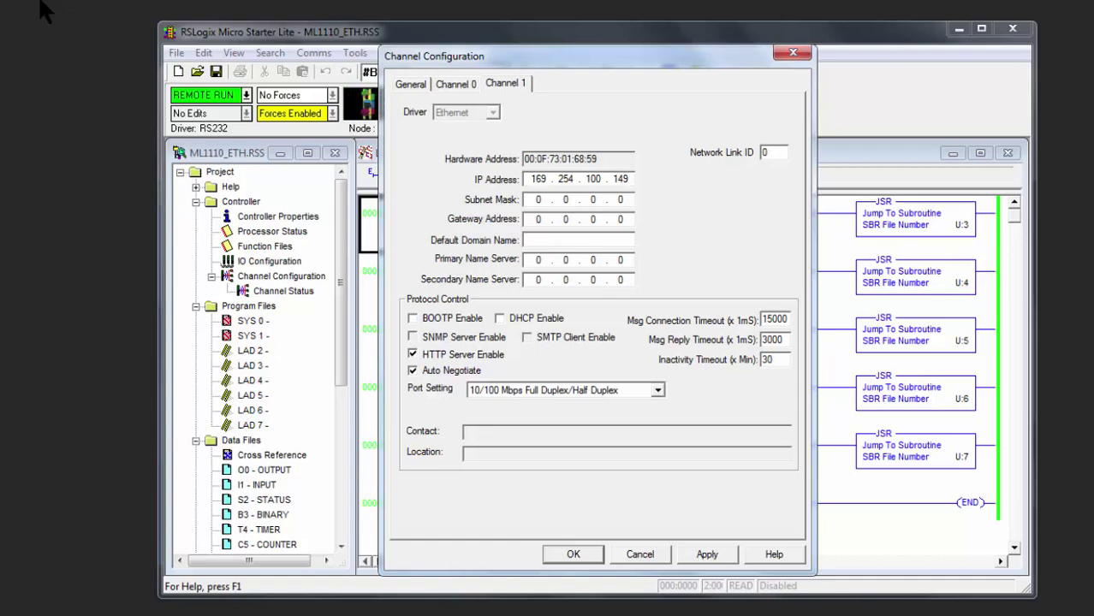
{"action": "key", "text": "BackSpace"}
{"action": "type", "text": "5"}
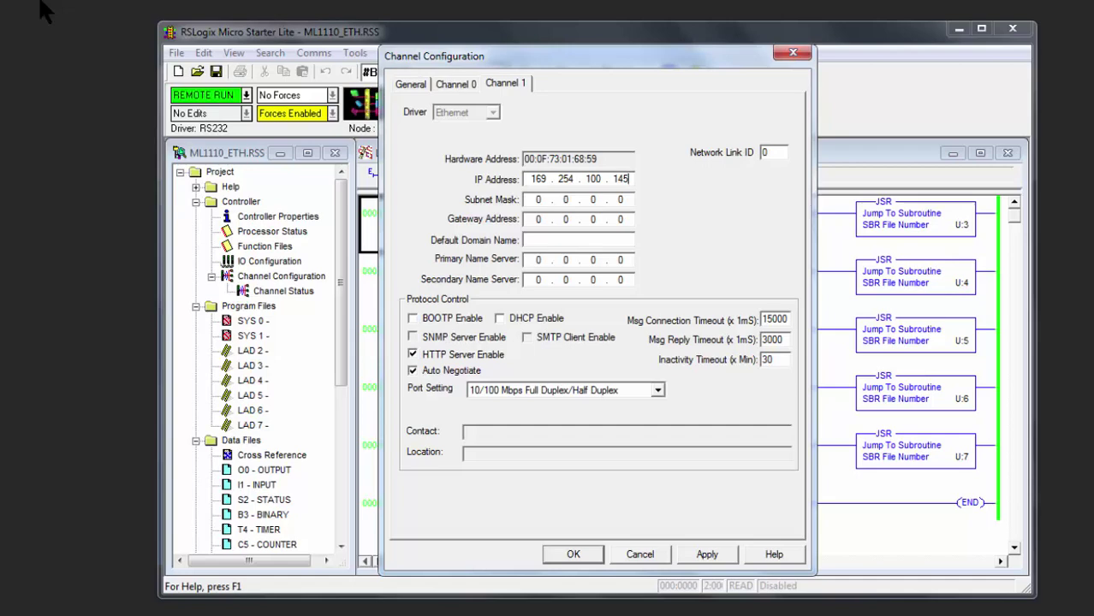
- Enter subnet mask 255.255.255.001 and apply, triggering the CH1 communication warning
{"action": "key", "text": "Tab"}
{"action": "type", "text": "255 . "}
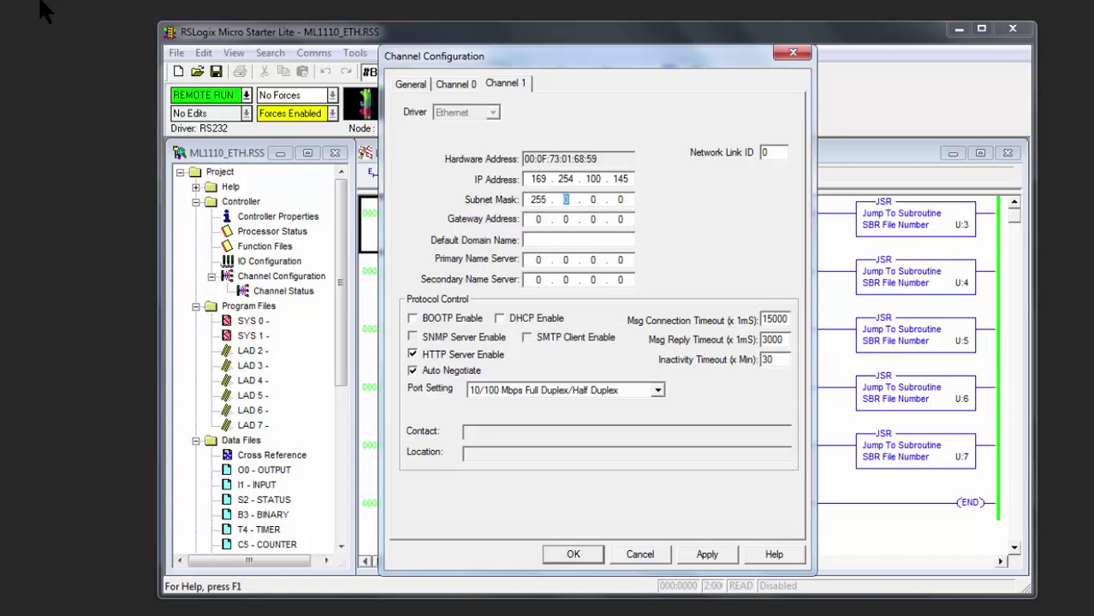
{"action": "type", "text": "255 . "}
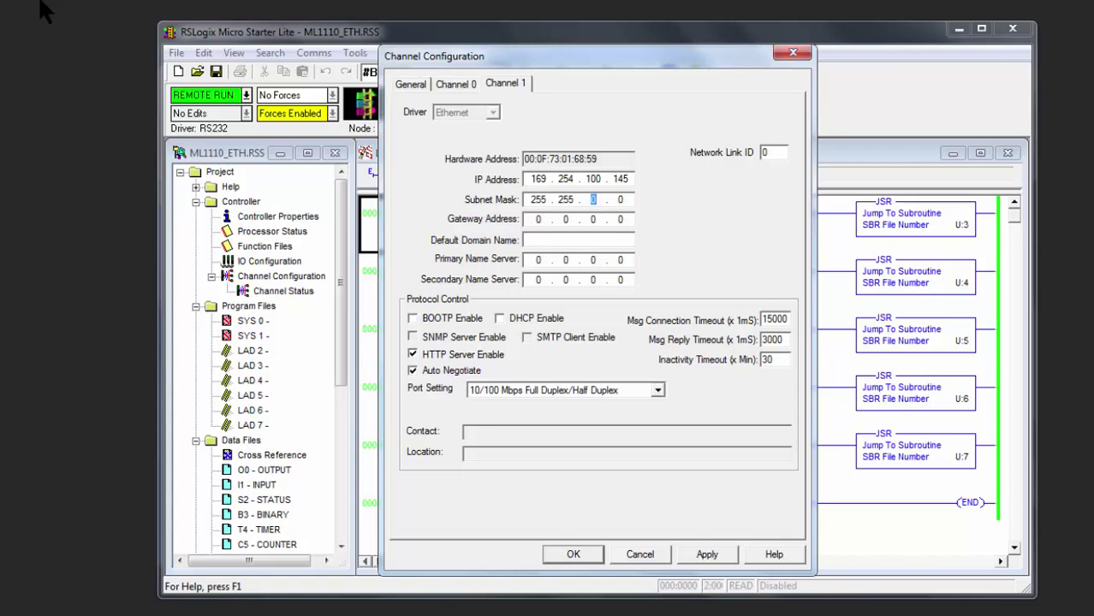
{"action": "type", "text": "255 ."}
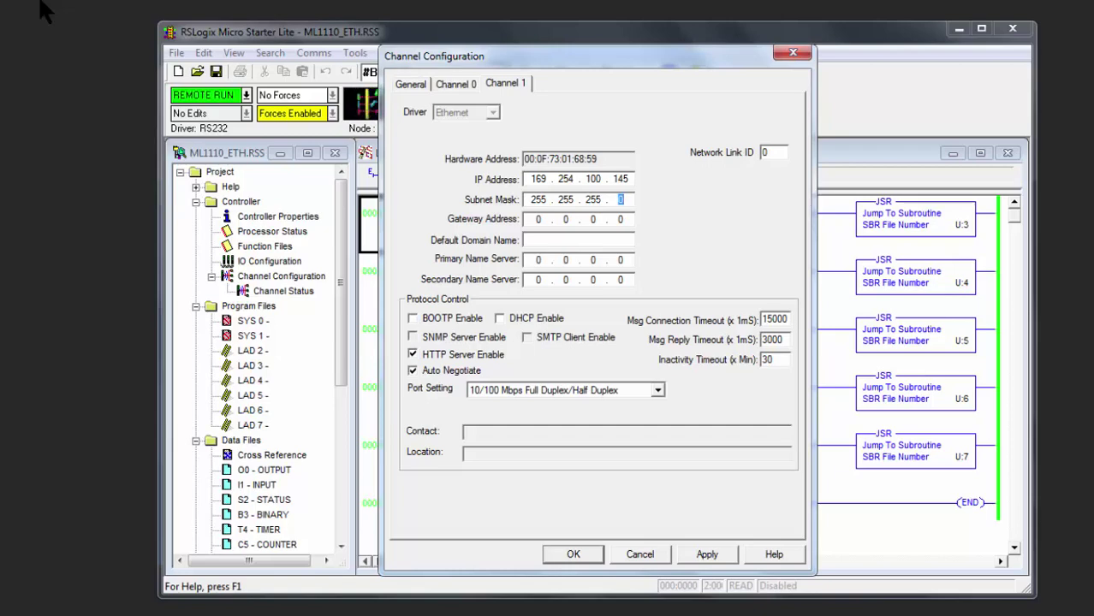
{"action": "type", "text": "001"}
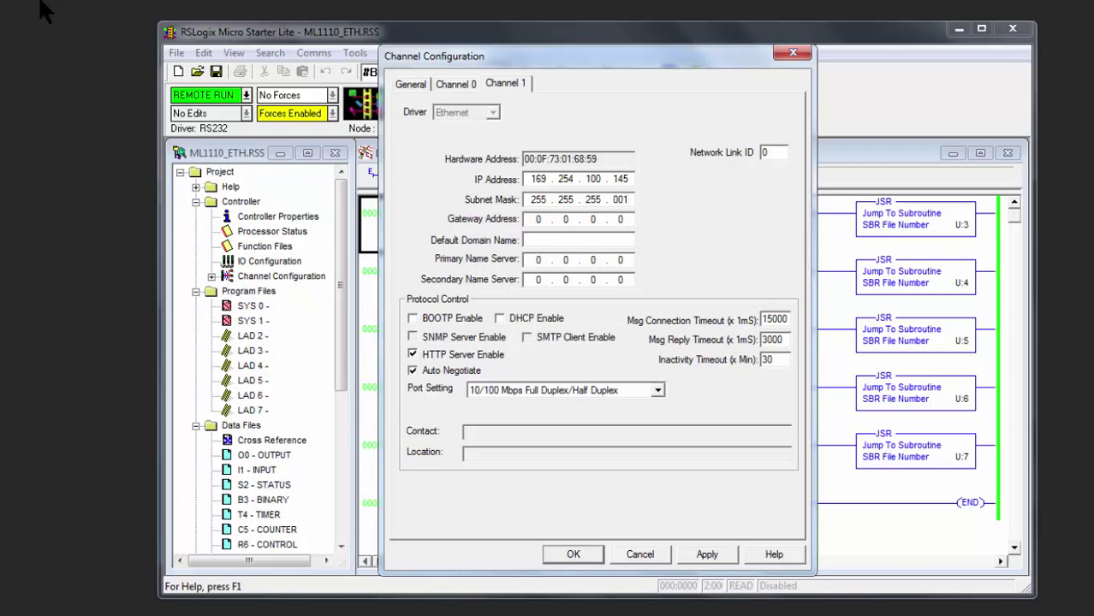
{"action": "key", "text": "Tab"}
{"action": "key", "text": "Return"}
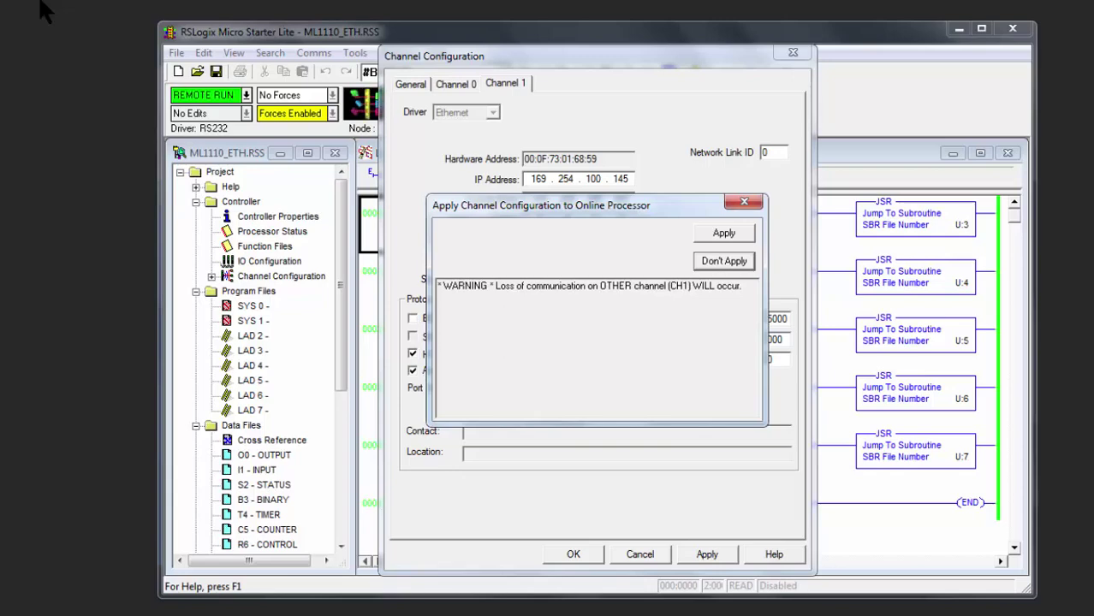
- Confirm the CH1 warning, leave BOOTP Enable unchecked, and accept the Channel Configuration with OK
{"action": "key", "text": "Return"}
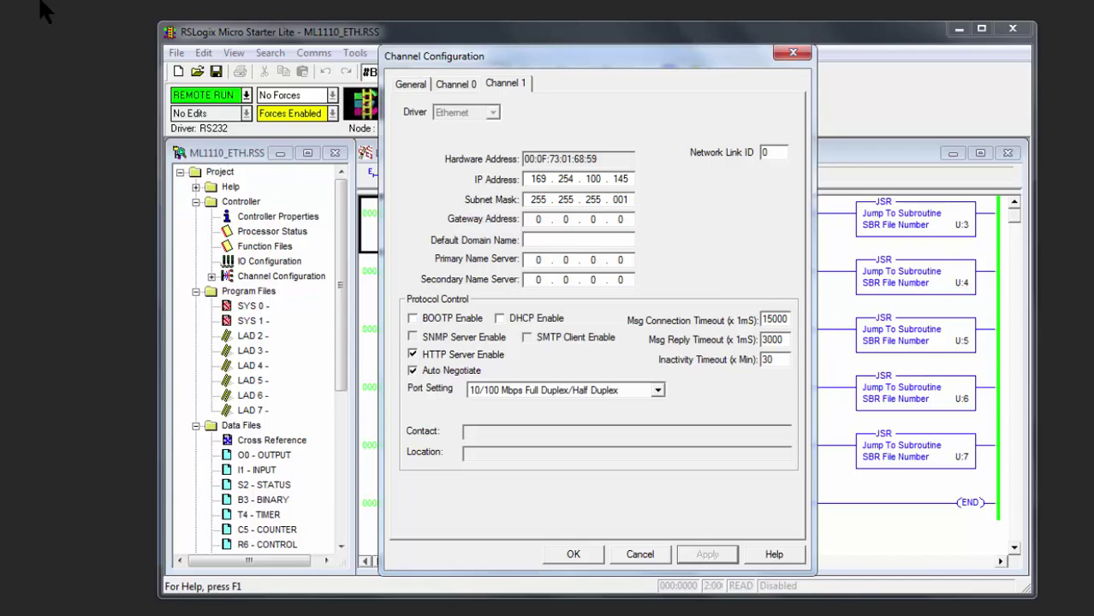
{"action": "key", "text": "alt+b"}
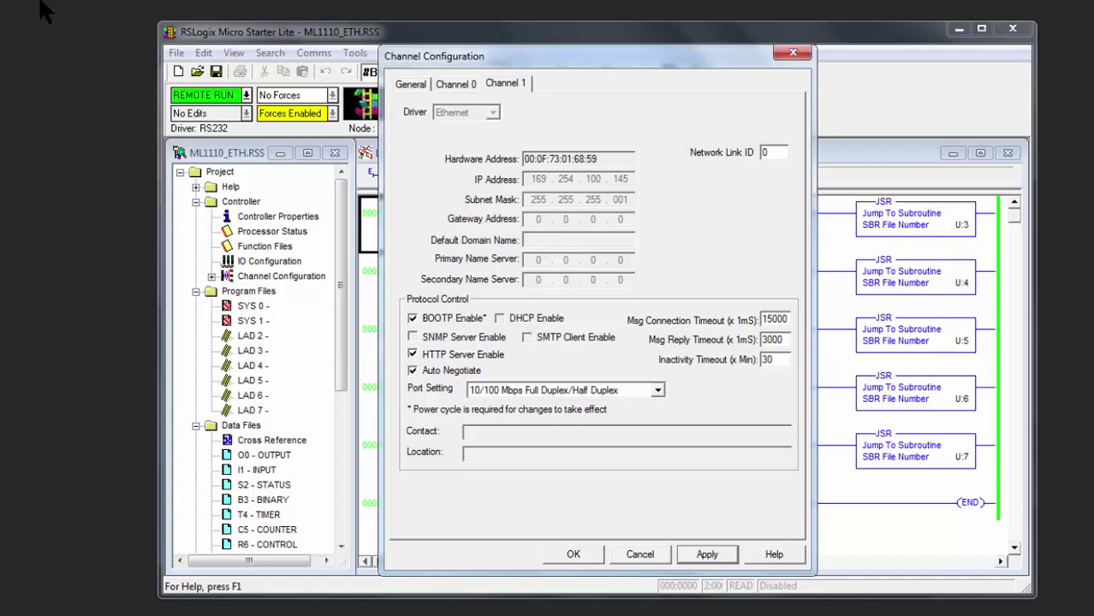
{"action": "key", "text": "space"}
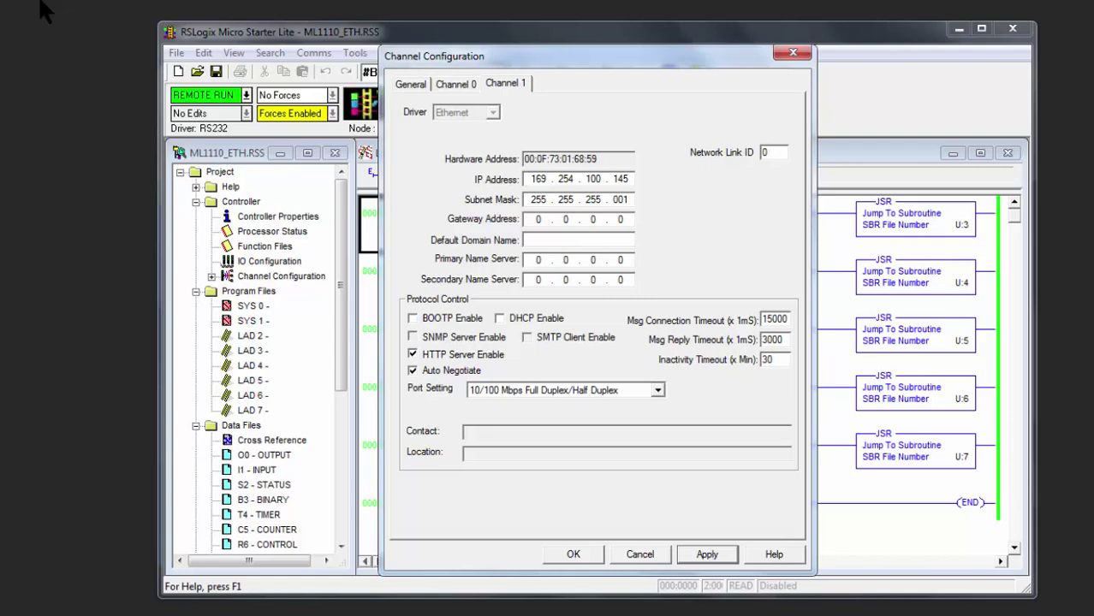
{"action": "key", "text": "Return"}
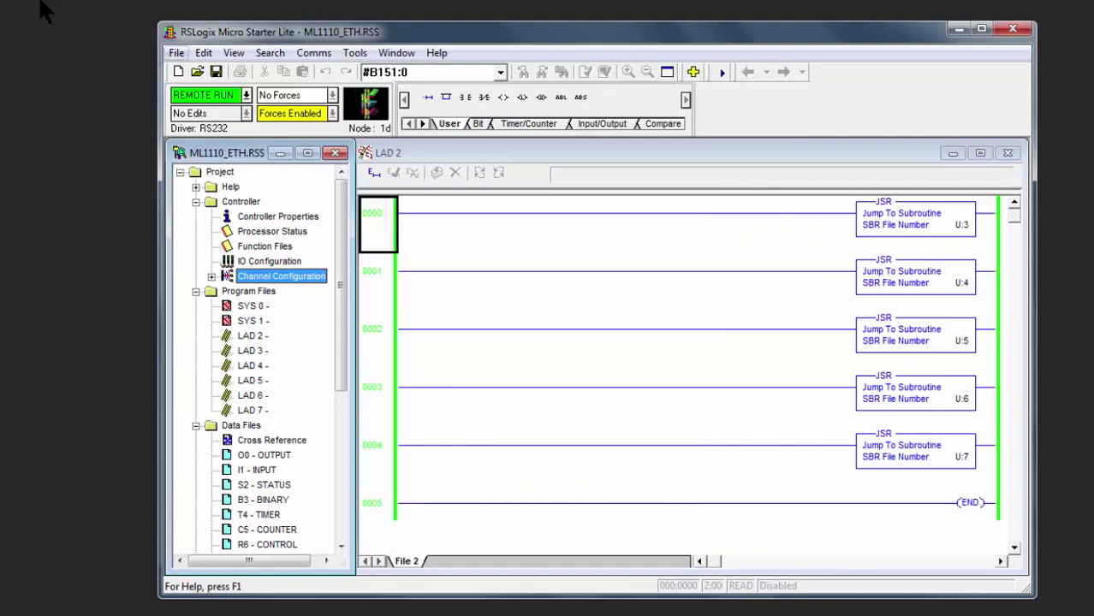
- Close the project with File > Close, saving changes to ML1110_ETH.RSS
{"action": "key", "text": "alt+f"}
{"action": "key", "text": "Down"}
{"action": "key", "text": "Down"}
{"action": "key", "text": "Return"}
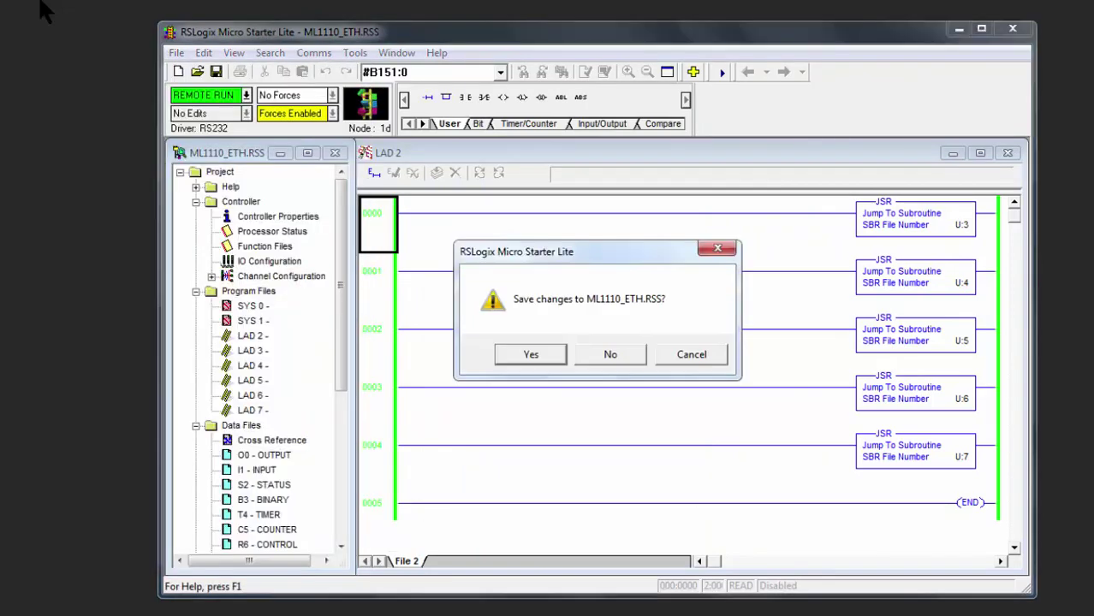
{"action": "key", "text": "Return"}
{"action": "key", "text": "Return"}
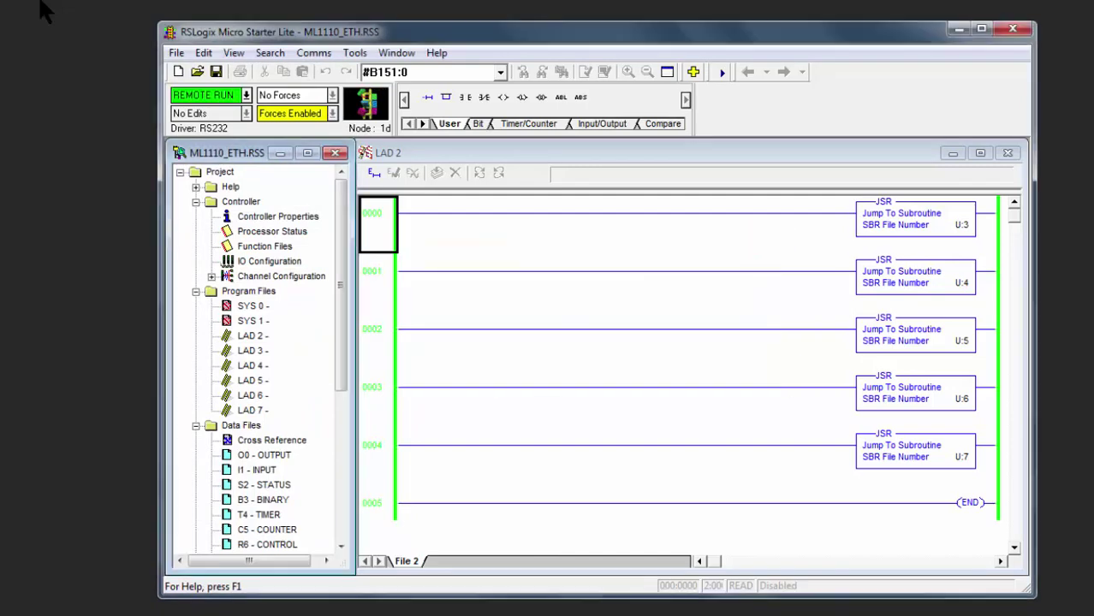